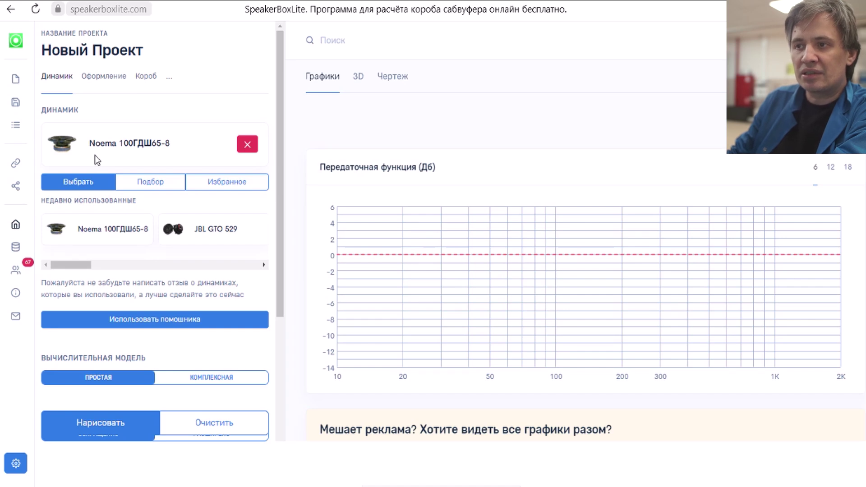
# - Review the selected Noema 100ГДШ65-8 driver's calculation model, Fs, Vas and Qts parameters, and driver configuration
pyautogui.moveTo(89, 142); pyautogui.dragTo(185, 144)
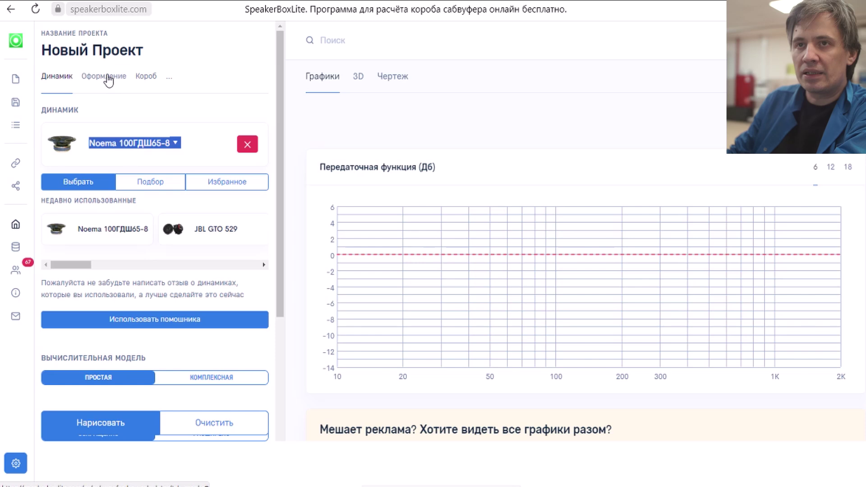
pyautogui.click(118, 115)
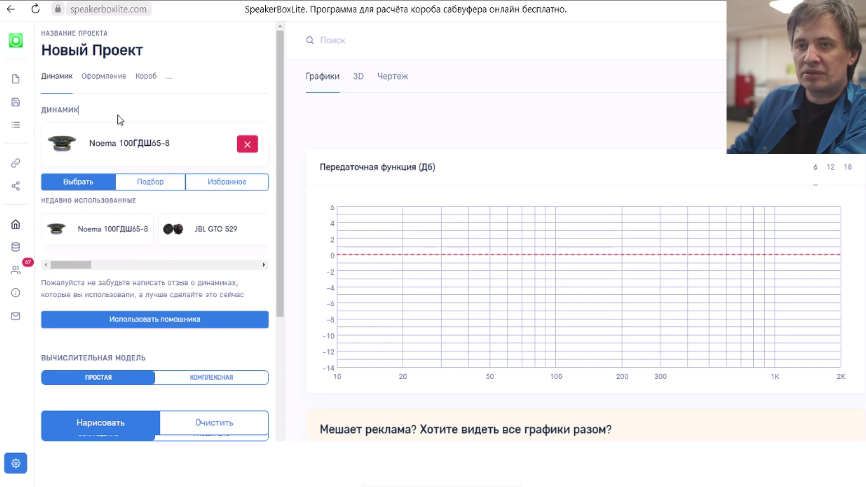
pyautogui.scroll(-6, 120, 119)
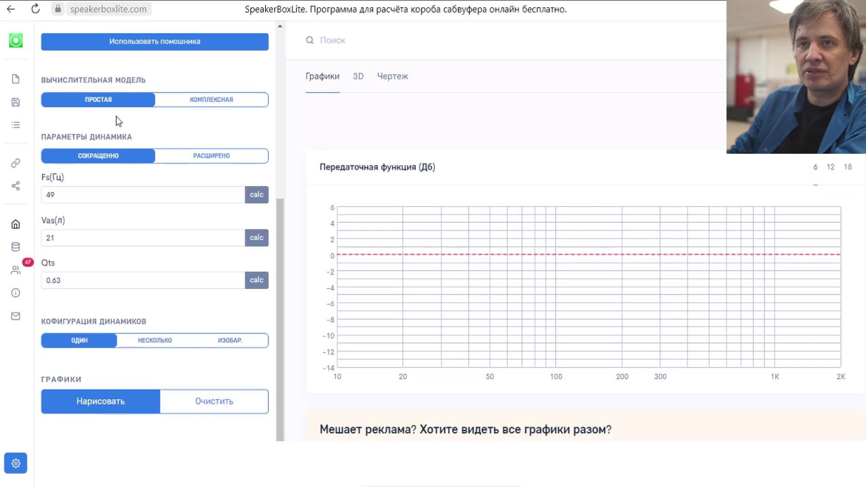
pyautogui.scroll(2, 118, 120)
pyautogui.scroll(2, 118, 120)
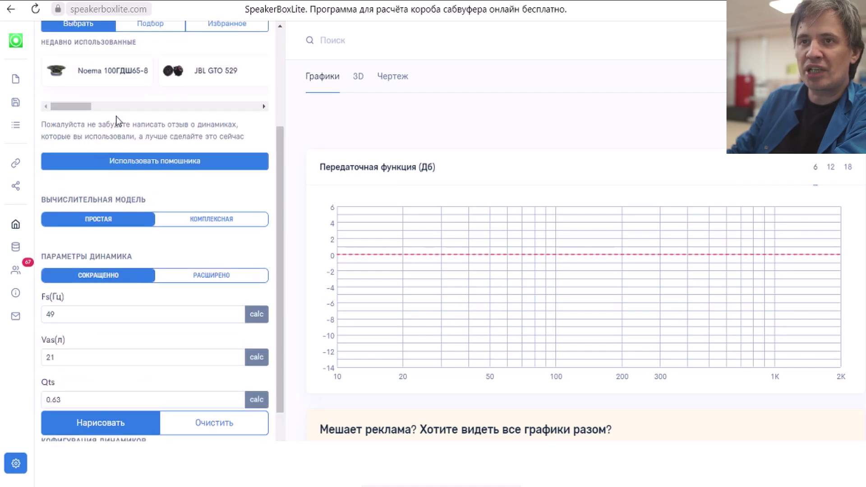
pyautogui.scroll(5, 116, 118)
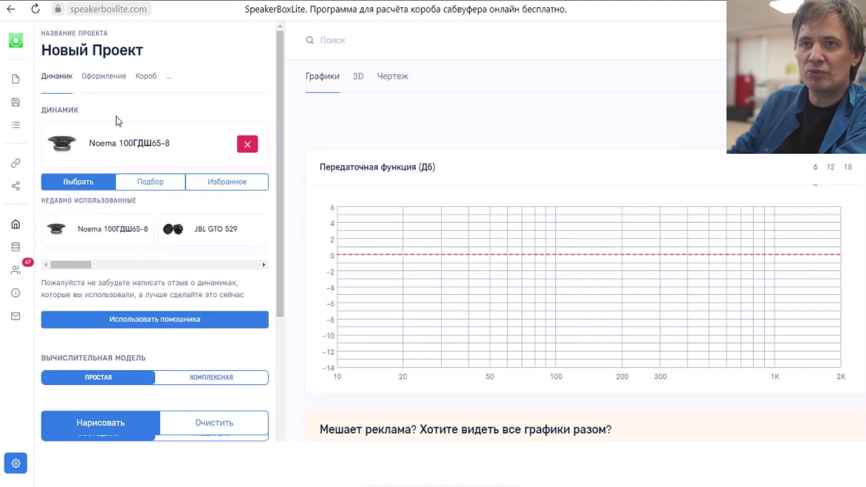
pyautogui.scroll(-6, 118, 121)
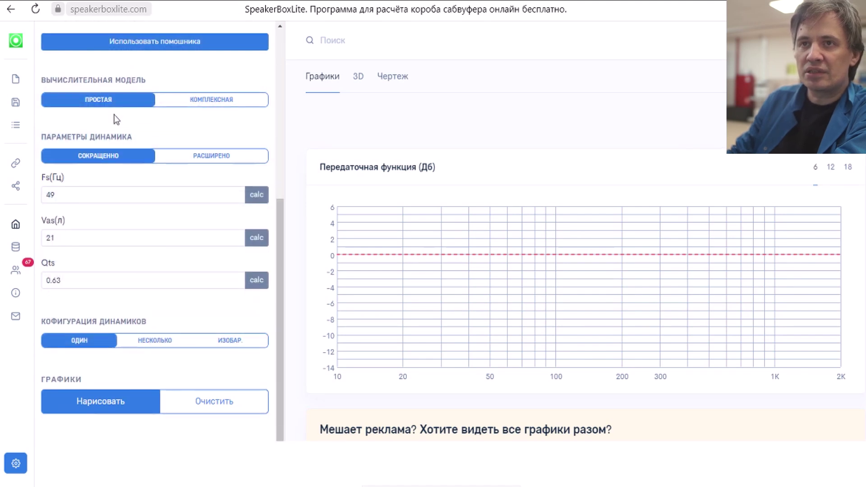
pyautogui.scroll(6, 116, 120)
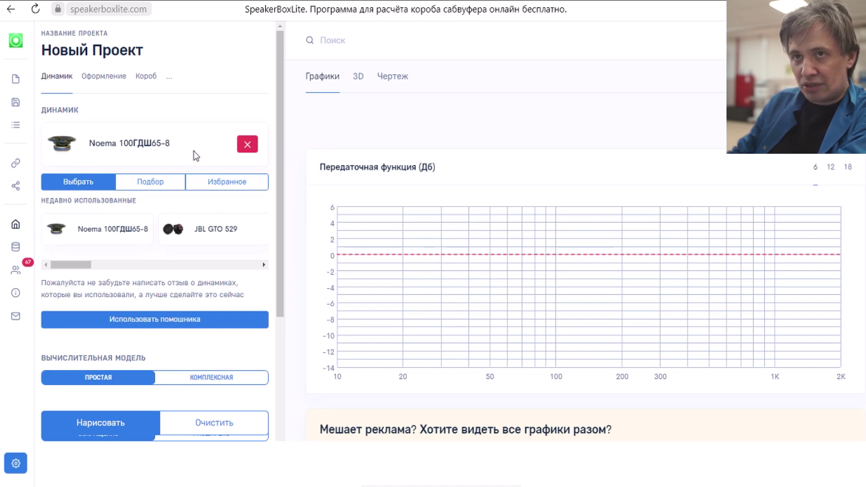
# - Review the enclosure recommendations in the enclosure design settings and choose Закрытый as the enclosure type
pyautogui.click(110, 79)
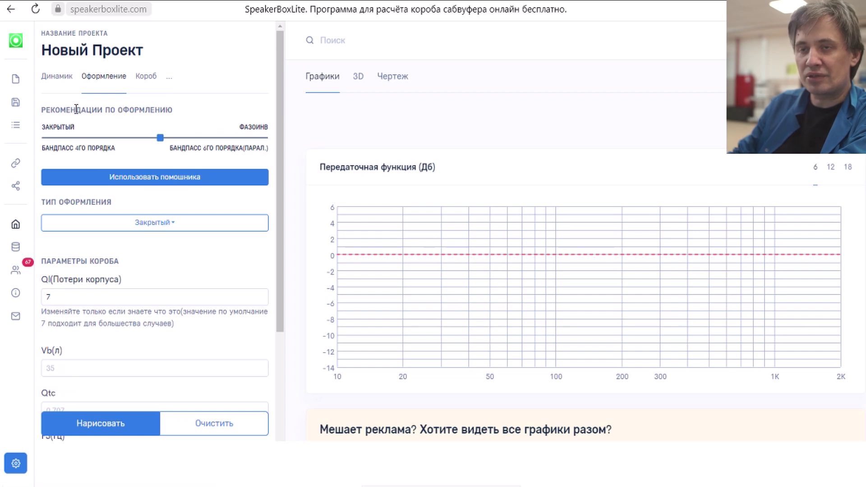
pyautogui.moveTo(40, 128); pyautogui.dragTo(86, 129)
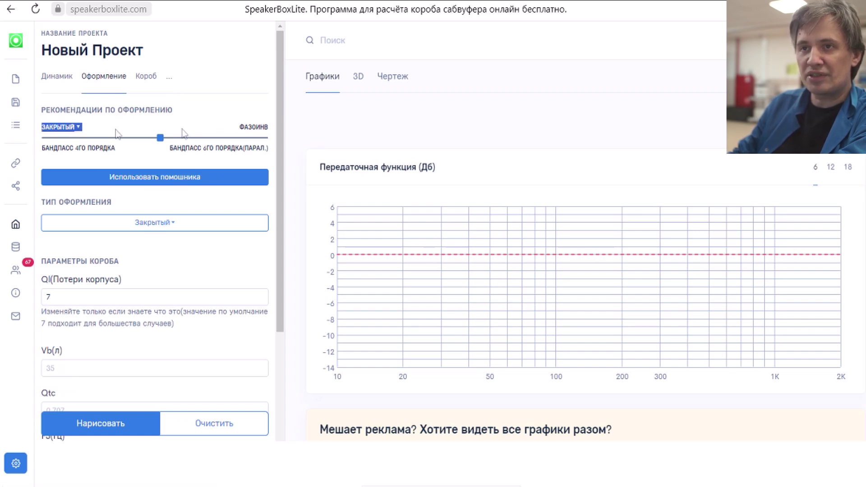
pyautogui.moveTo(238, 129); pyautogui.dragTo(275, 128)
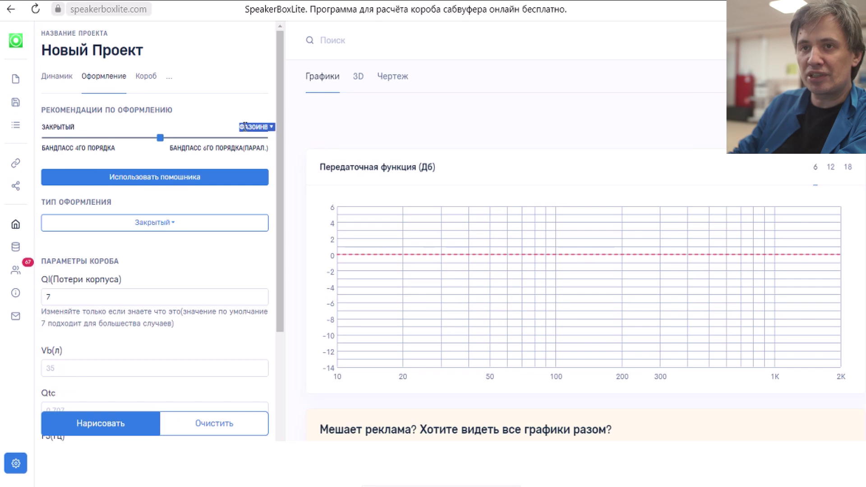
pyautogui.moveTo(169, 149); pyautogui.dragTo(210, 149)
pyautogui.click(158, 124)
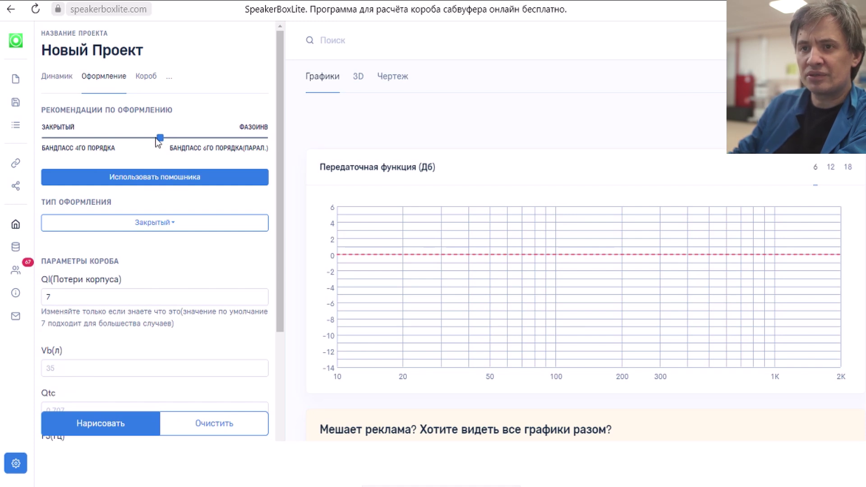
pyautogui.click(156, 228)
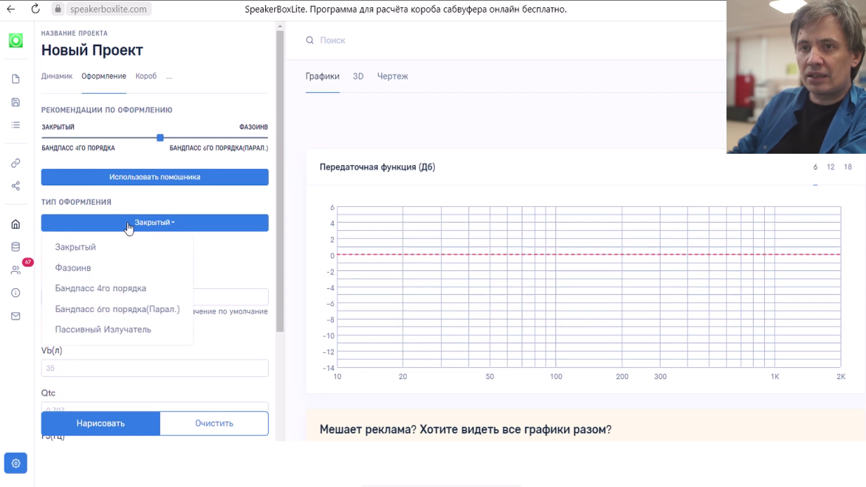
pyautogui.click(76, 247)
# - Set the closed box volume Vb to 5 litres and plot its transfer function
pyautogui.scroll(-3, 153, 244)
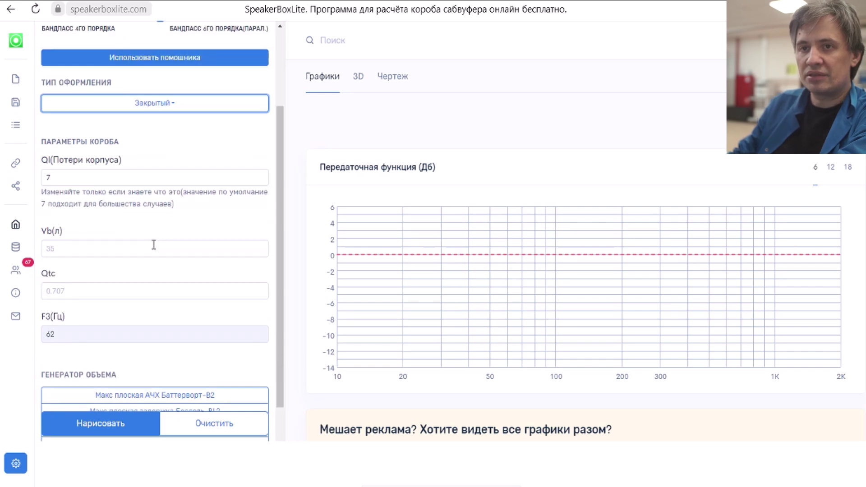
pyautogui.scroll(-1, 153, 244)
pyautogui.scroll(1, 154, 244)
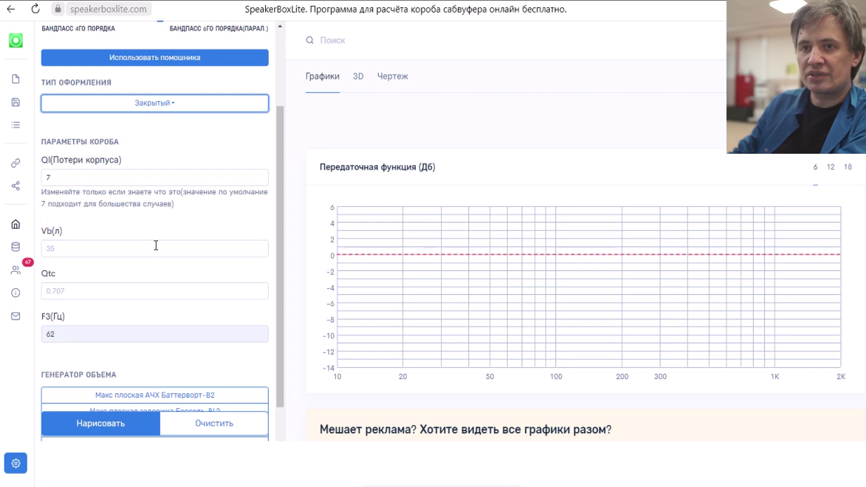
pyautogui.click(124, 244)
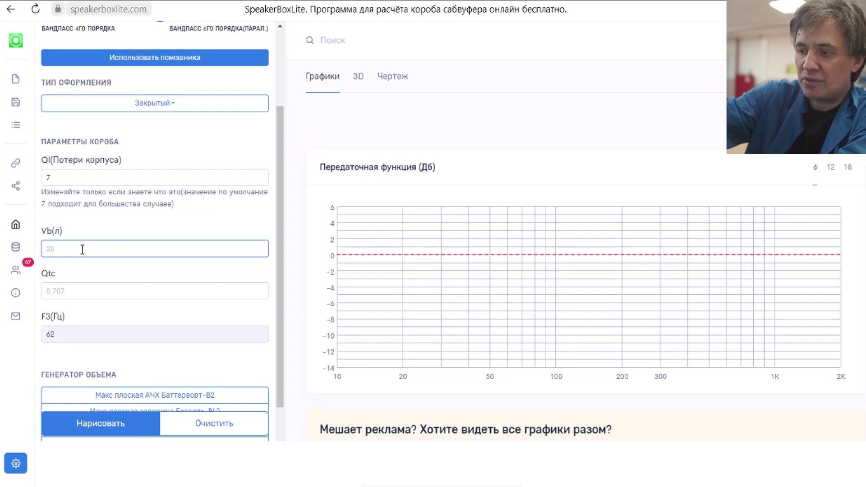
pyautogui.write('5')
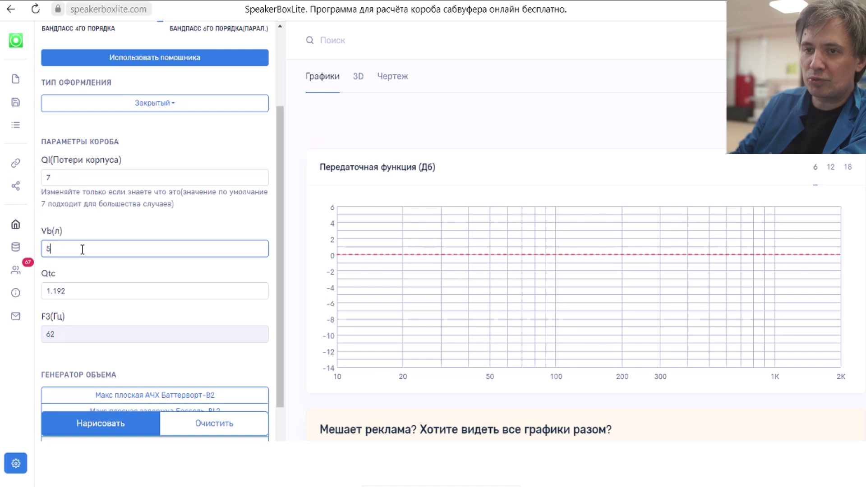
pyautogui.click(100, 426)
pyautogui.scroll(-1, 417, 318)
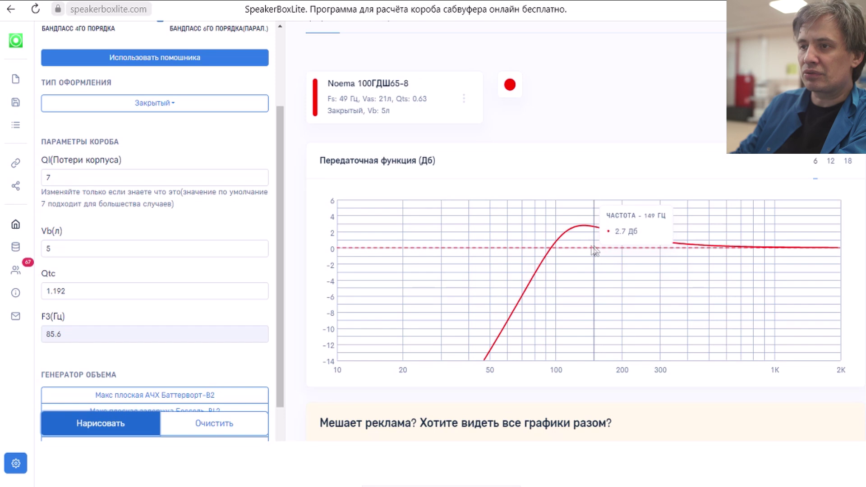
# - Set Vb to 10 litres and add its response curve to the transfer function graph
pyautogui.doubleClick(55, 249)
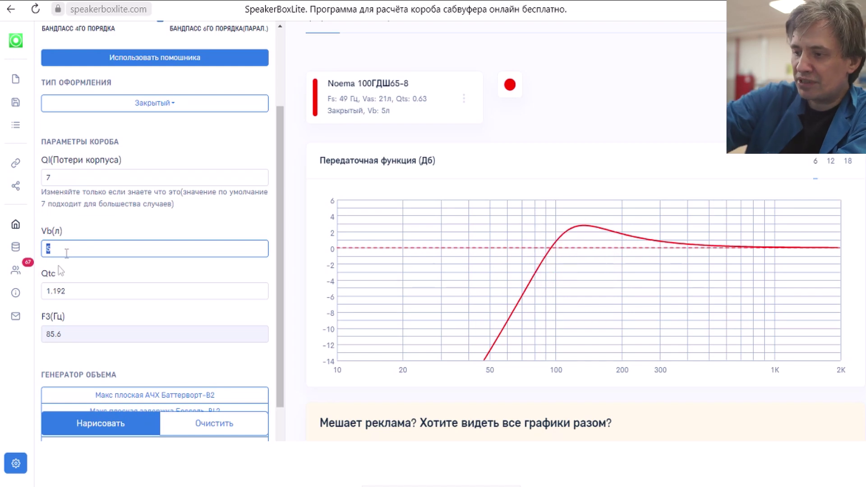
pyautogui.write('10')
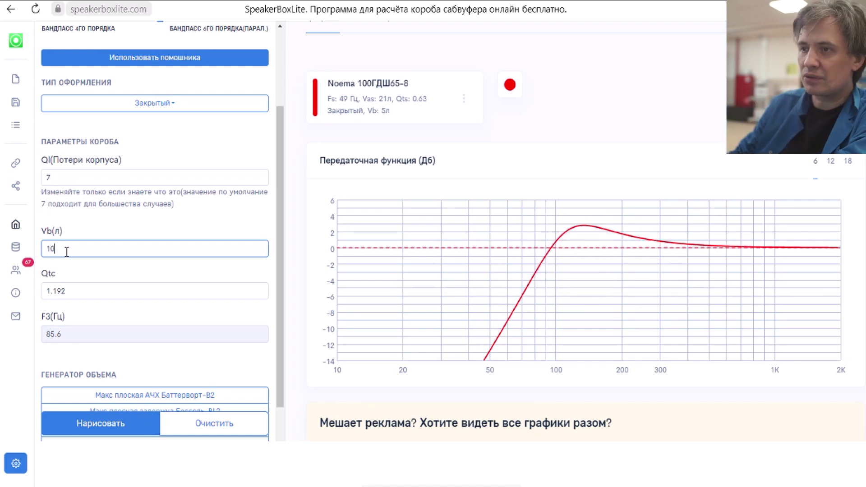
pyautogui.click(99, 420)
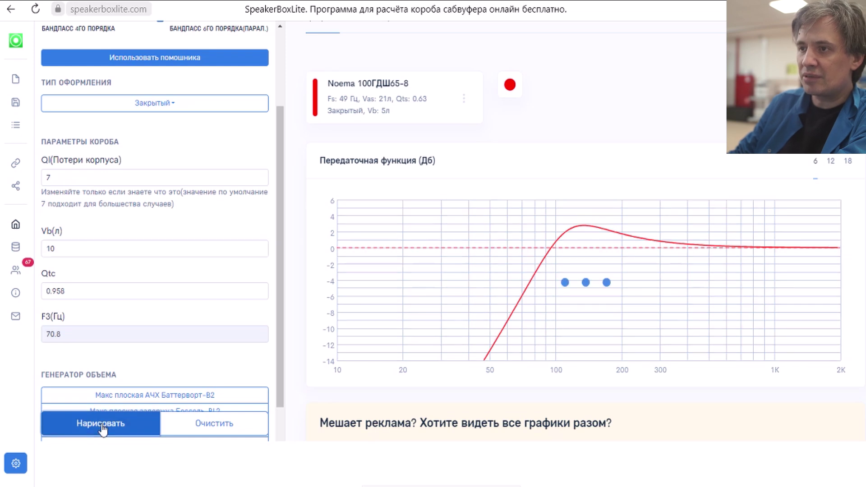
pyautogui.moveTo(564, 248)
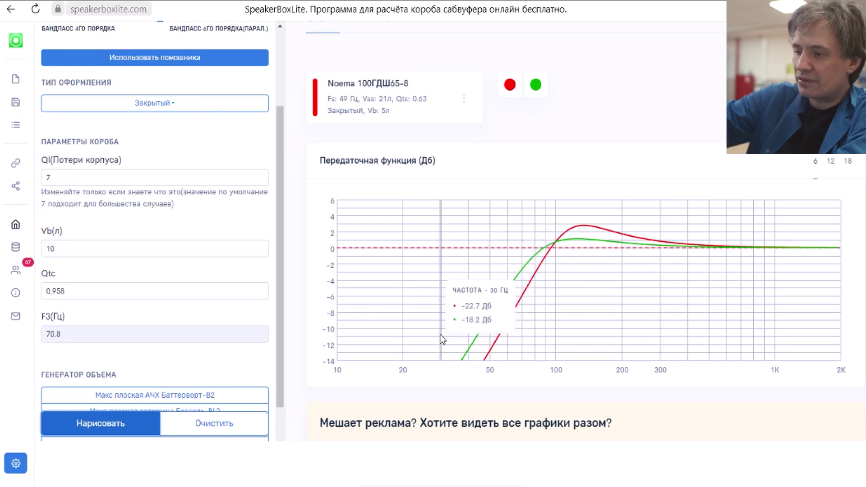
# - Set Vb to 20 litres and plot this volume's curve for comparison with the smaller boxes
pyautogui.moveTo(87, 247); pyautogui.dragTo(28, 247)
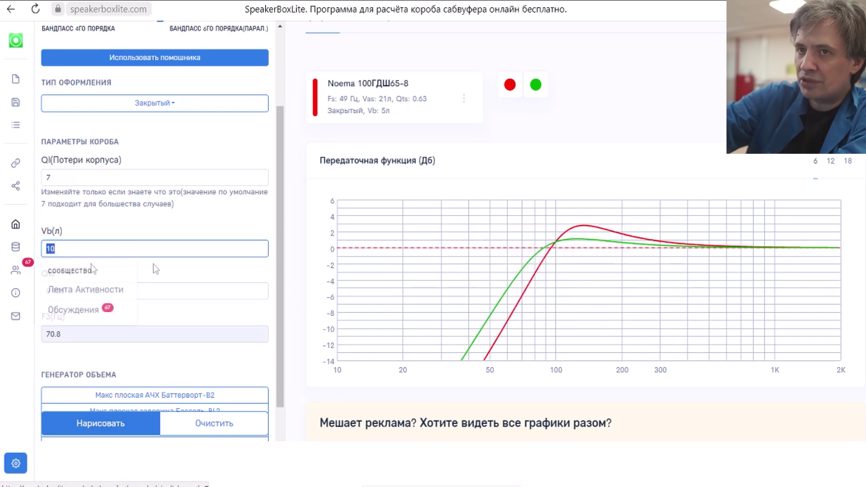
pyautogui.write('20')
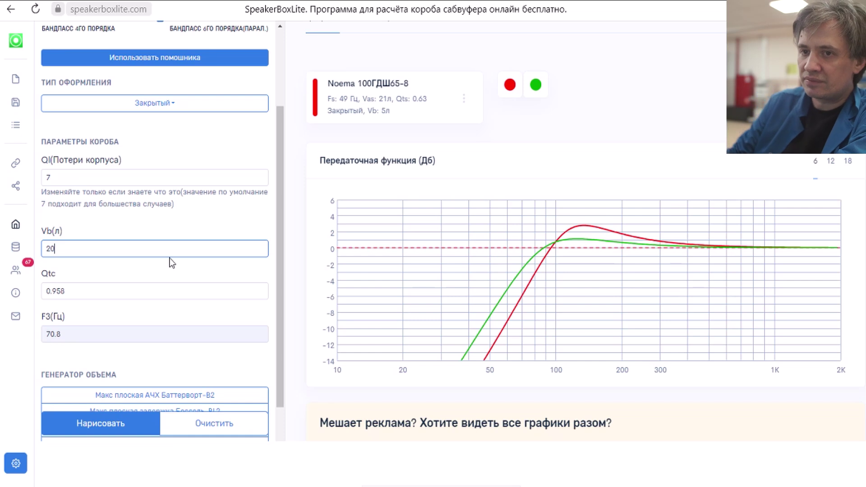
pyautogui.click(117, 429)
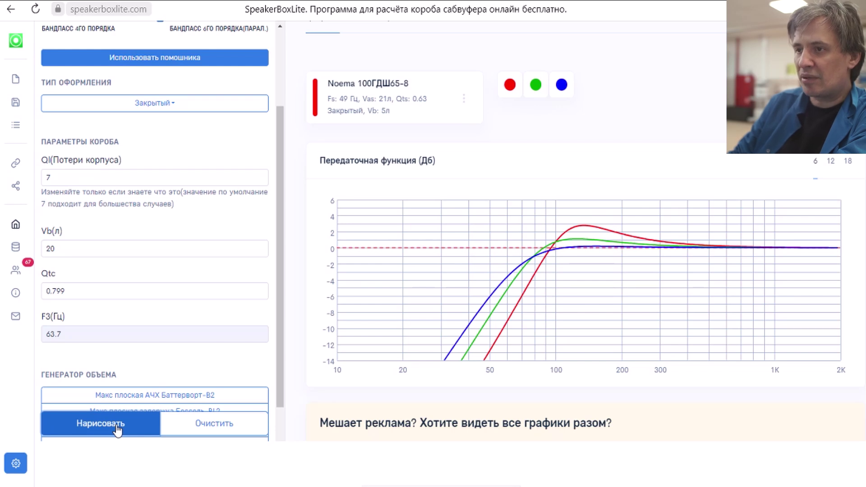
pyautogui.moveTo(514, 284)
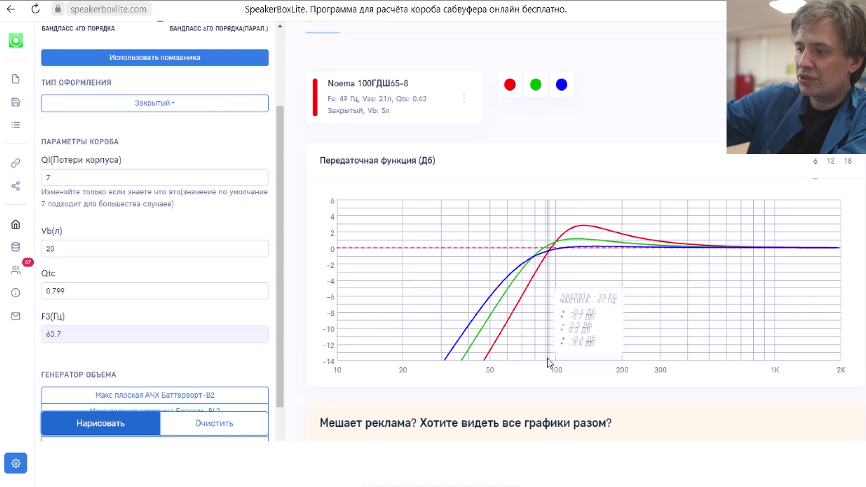
# - Set Vb to 40 litres and plot the resulting curve on the same graph
pyautogui.click(69, 248)
pyautogui.moveTo(20, 257)
pyautogui.doubleClick(167, 245)
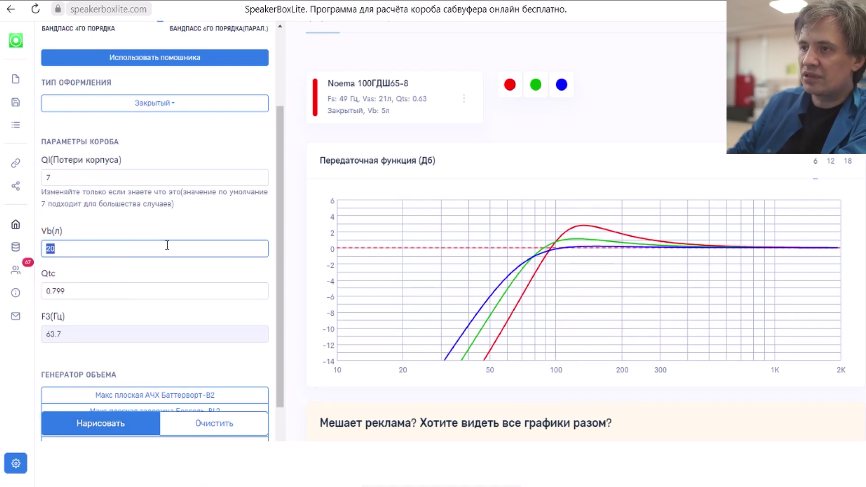
pyautogui.write('40')
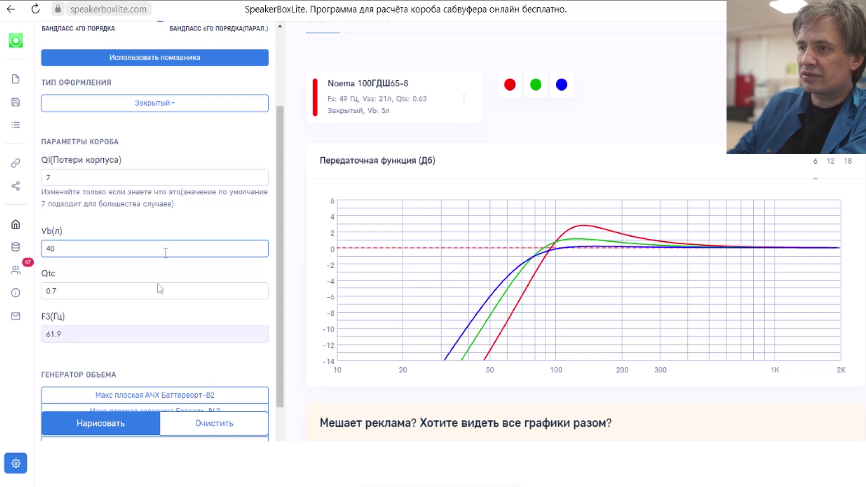
pyautogui.click(121, 427)
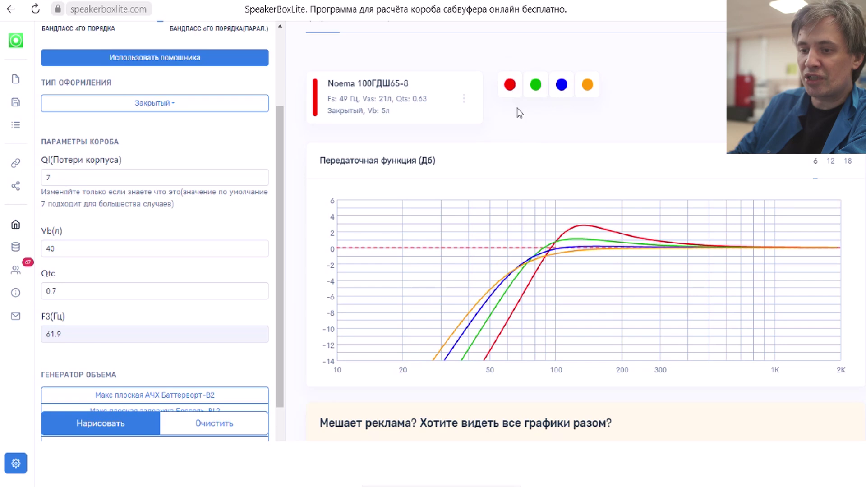
# - Inspect the driver and box details of the plotted curves one by one, ending on the blue curve
pyautogui.click(534, 88)
pyautogui.click(561, 87)
pyautogui.click(588, 87)
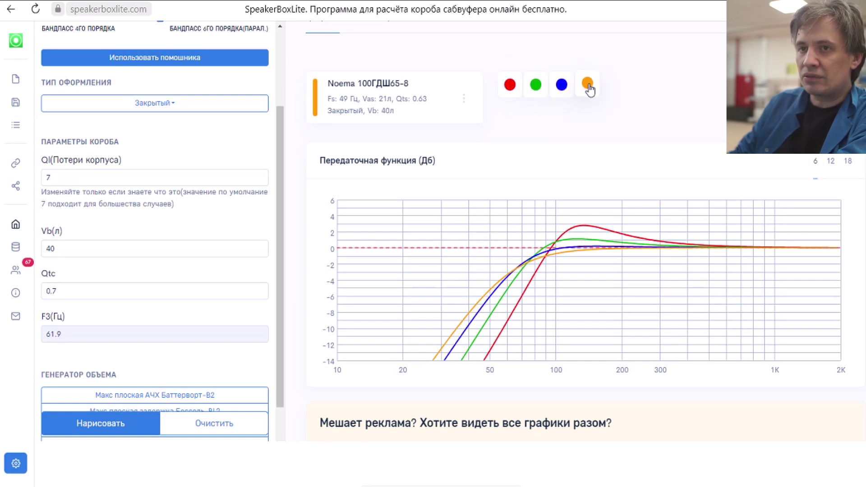
pyautogui.click(512, 88)
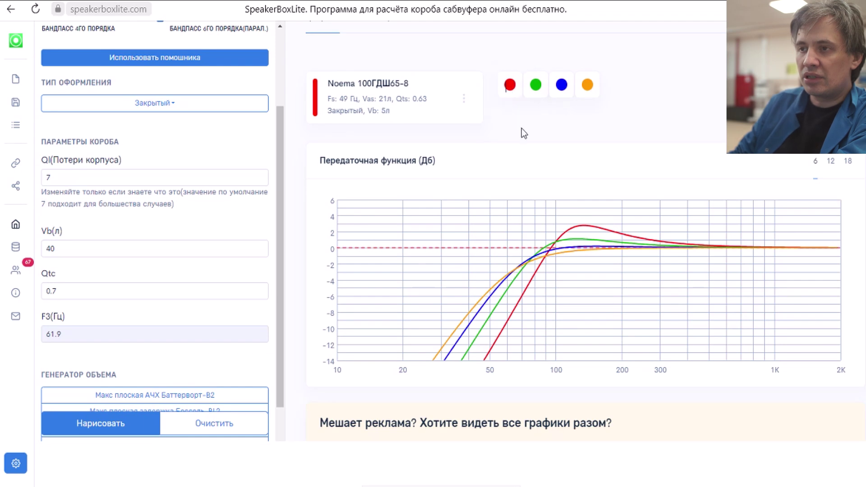
pyautogui.click(561, 86)
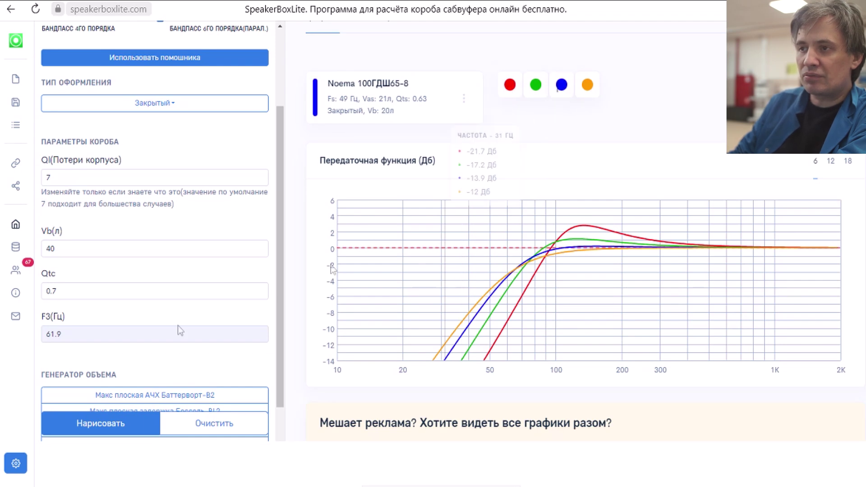
# - Generate the box volume for Макс плоская АЧХ Баттерворт-B2, and replace it with the Макс демпфированный alignment
pyautogui.scroll(-3, 172, 312)
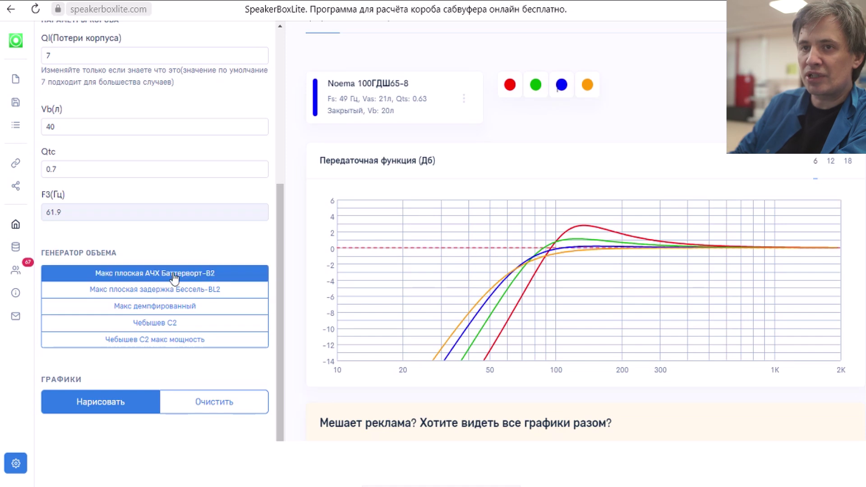
pyautogui.click(209, 273)
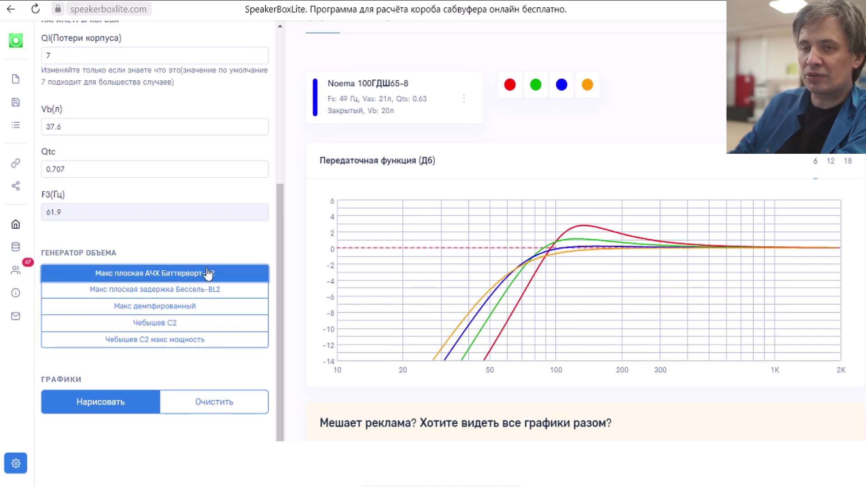
pyautogui.moveTo(92, 126); pyautogui.dragTo(26, 129)
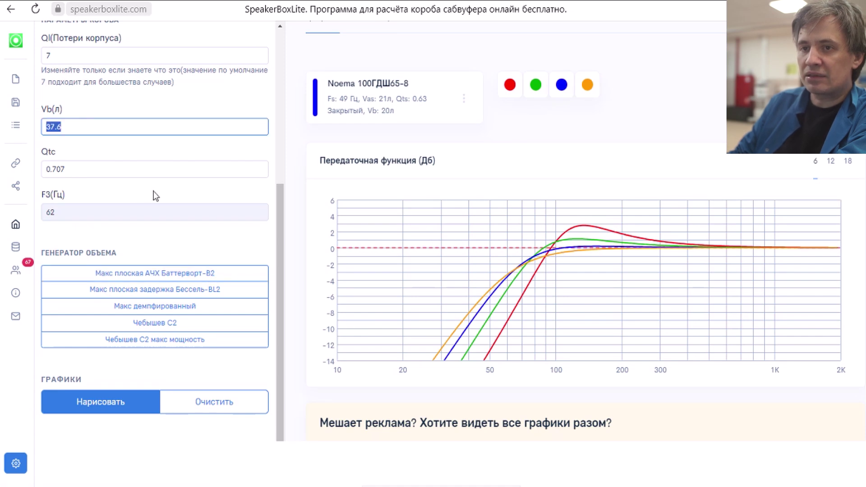
pyautogui.click(186, 310)
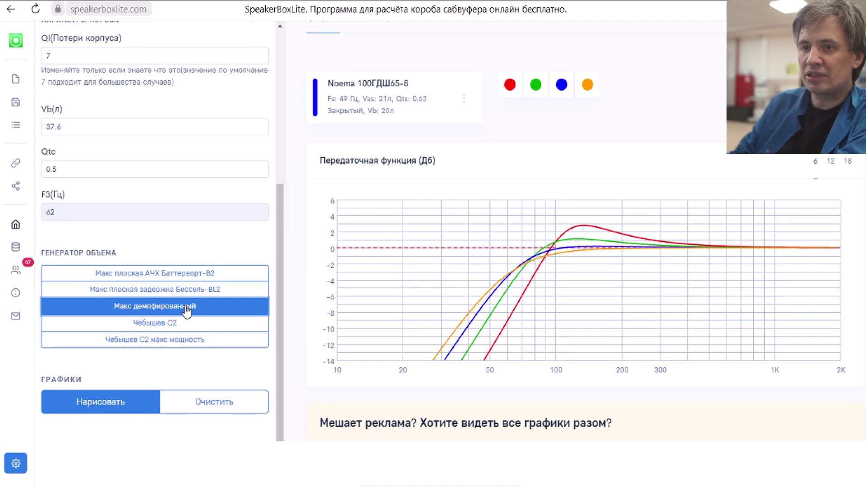
# - Deselect the Макс демпфированный alignment in the volume generator to clear the generated box volume and Qtc
pyautogui.click(186, 309)
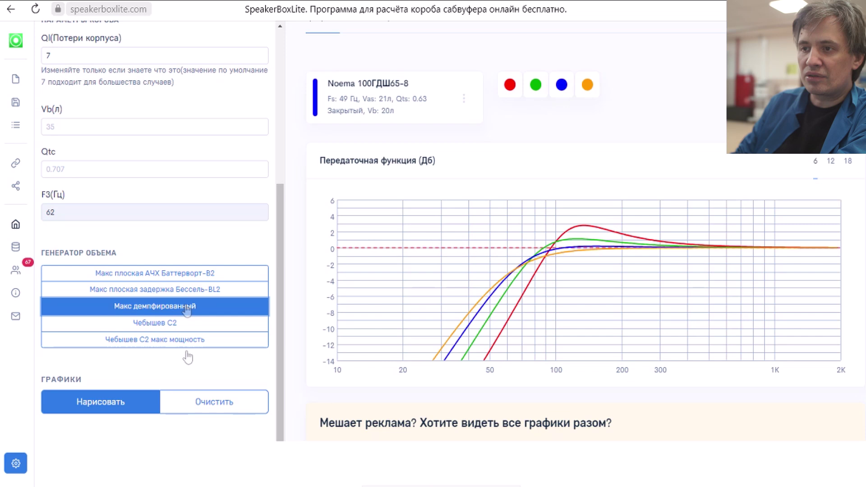
# - Switch to Paint with the recent image внутренний обьём.jpg, enlarge it to full screen and examine the internal volume formula and box drawings
pyautogui.rightClick(188, 486)
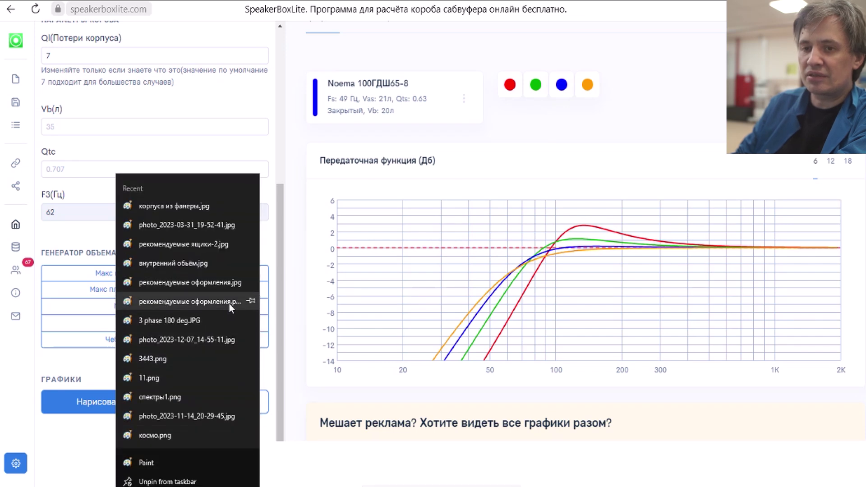
pyautogui.click(221, 261)
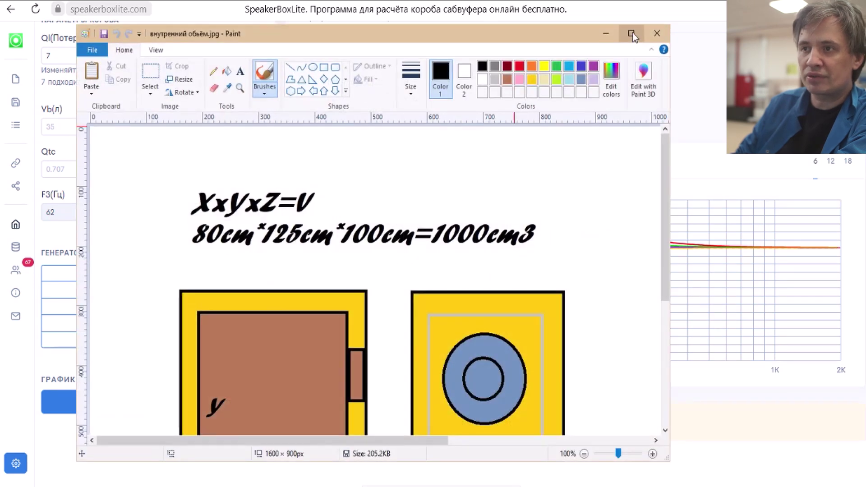
pyautogui.click(631, 33)
pyautogui.scroll(-3, 316, 271)
pyautogui.scroll(4, 316, 270)
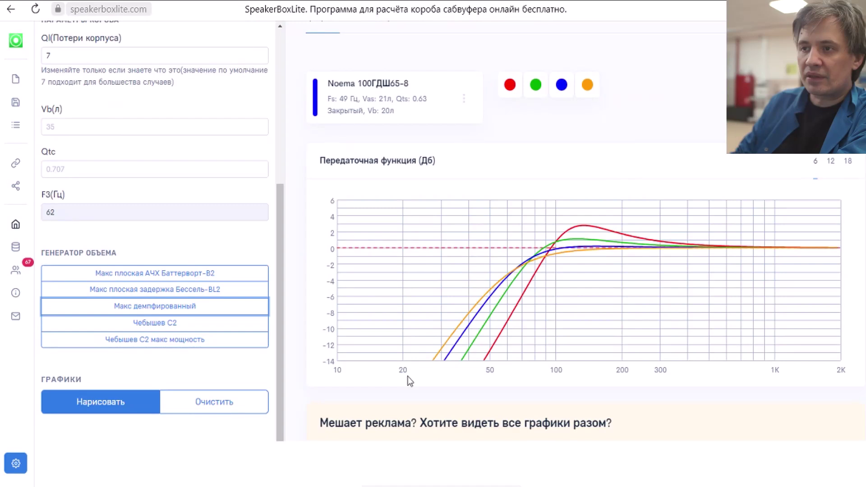
# - Examine the low-frequency levels of the four plotted curves on the transfer function graph in SpeakerBoxLite
pyautogui.moveTo(400, 324)
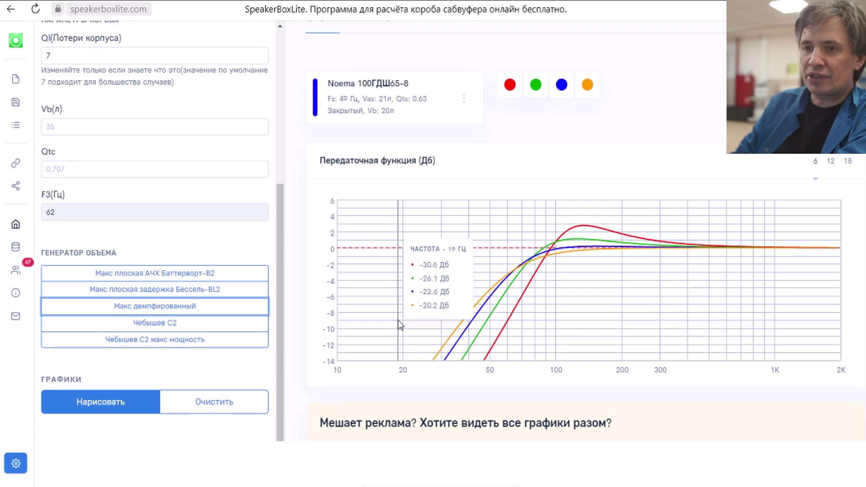
pyautogui.scroll(1, 398, 320)
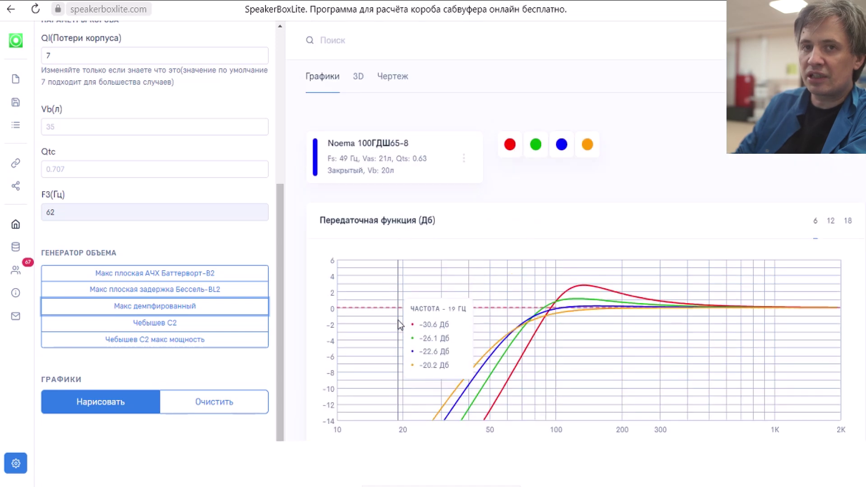
pyautogui.scroll(-2, 291, 427)
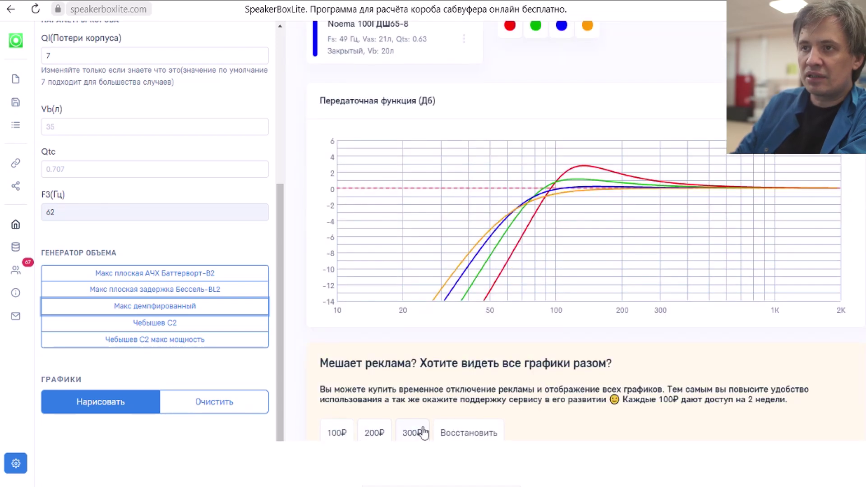